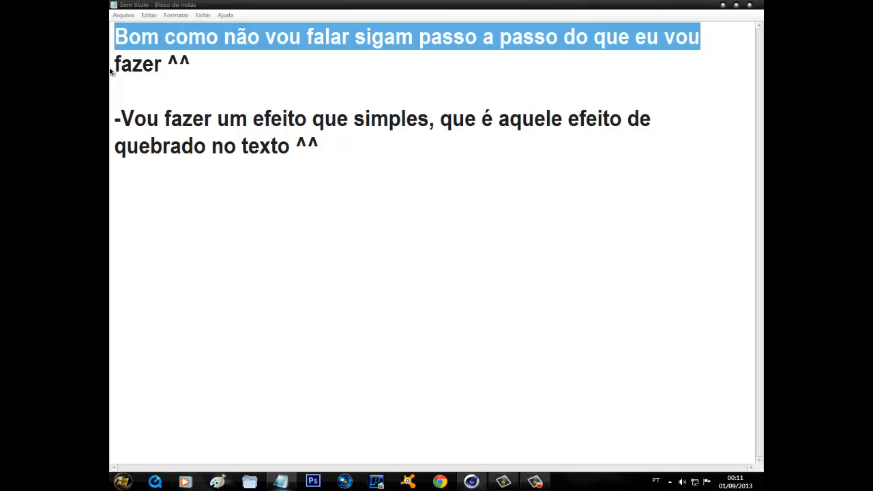
{"action": "left_click_drag", "start_coordinate": [114, 64], "coordinate": [191, 64]}
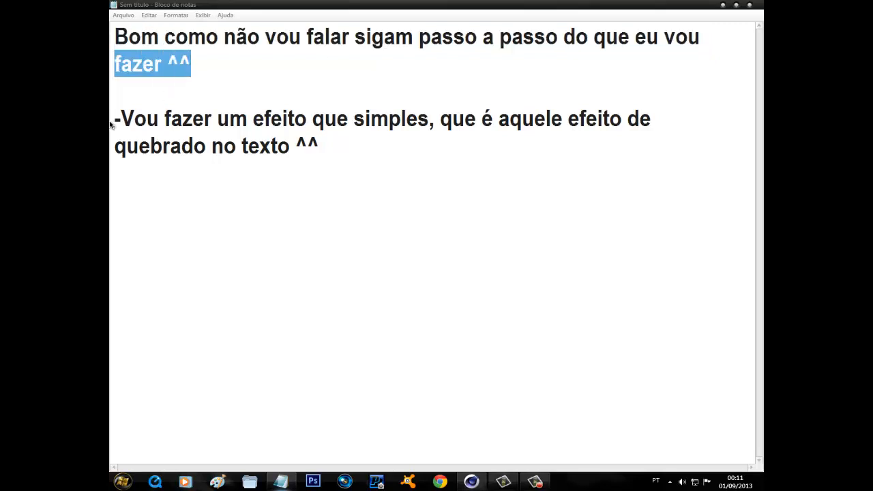
{"action": "left_click_drag", "start_coordinate": [116, 119], "coordinate": [651, 119]}
{"action": "left_click_drag", "start_coordinate": [124, 150], "coordinate": [308, 146]}
{"action": "left_click_drag", "start_coordinate": [125, 149], "coordinate": [308, 147]}
{"action": "left_click", "coordinate": [340, 162]}
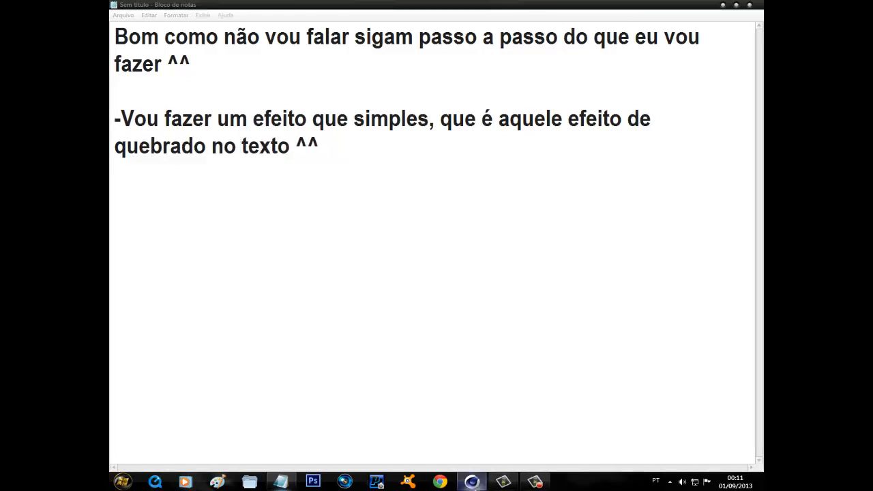
Switch to Cinema 4D, add a MoText object to the scene and set its alignment to Middle
{"action": "left_click", "coordinate": [471, 481]}
{"action": "left_click", "coordinate": [333, 15]}
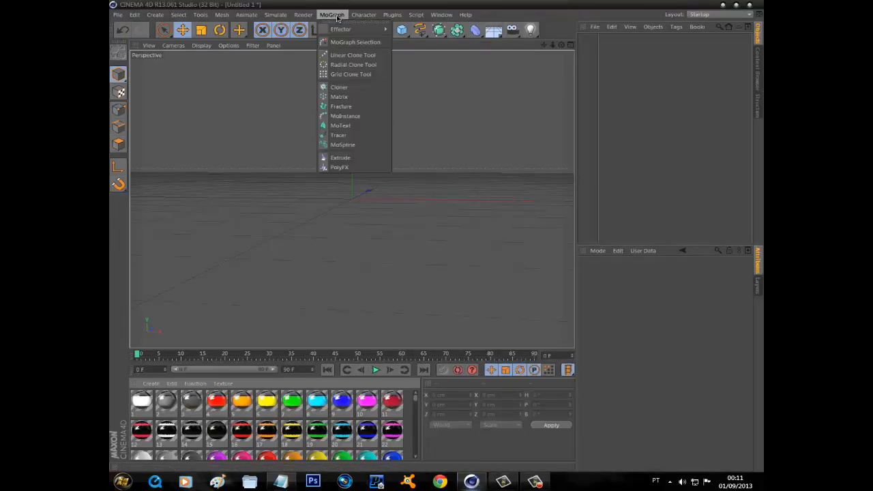
{"action": "left_click", "coordinate": [367, 127]}
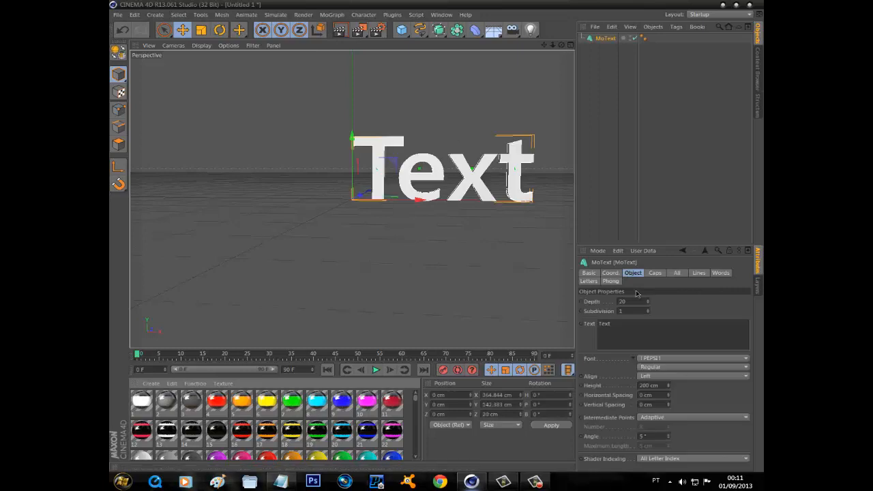
{"action": "left_click", "coordinate": [682, 375]}
{"action": "left_click", "coordinate": [678, 396]}
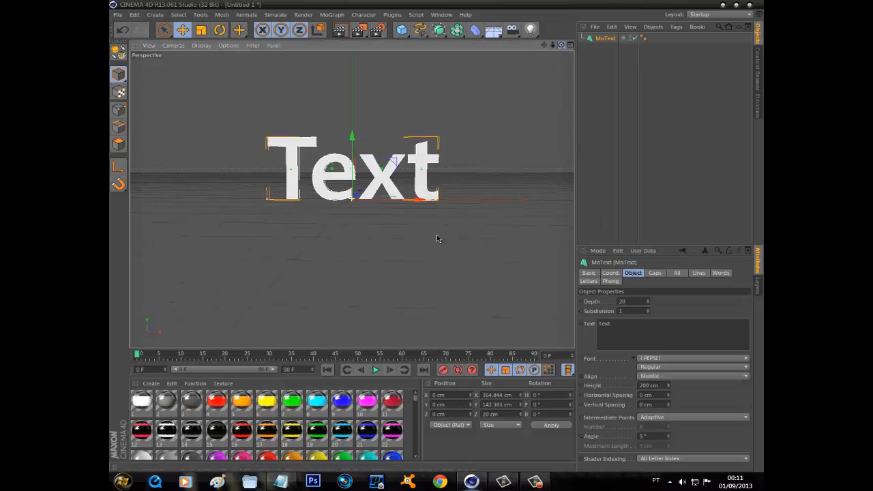
Set the render output to the HDV/HDTV 720 29.97 film/video preset
{"action": "left_click", "coordinate": [378, 31]}
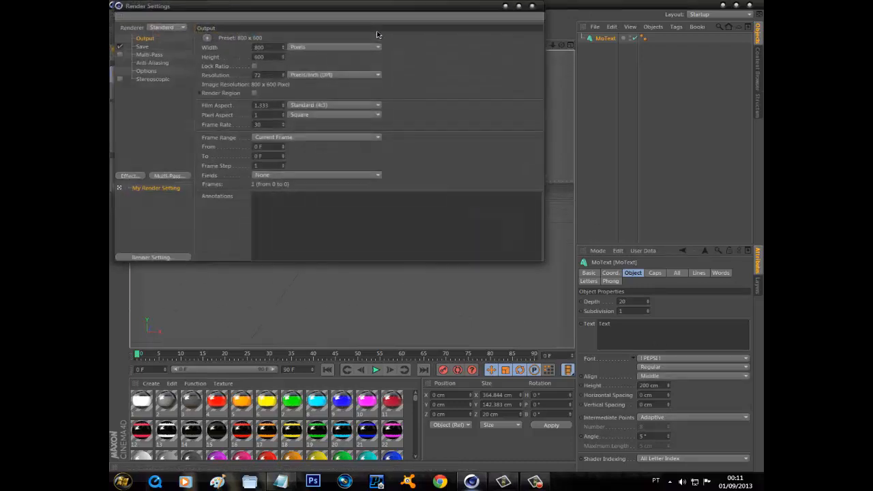
{"action": "left_click", "coordinate": [206, 37]}
{"action": "mouse_move", "coordinate": [222, 67]}
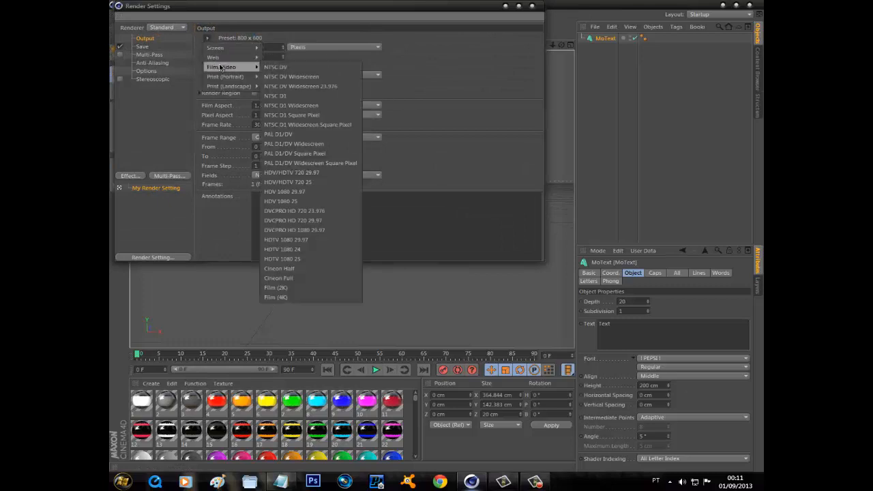
{"action": "left_click", "coordinate": [291, 171]}
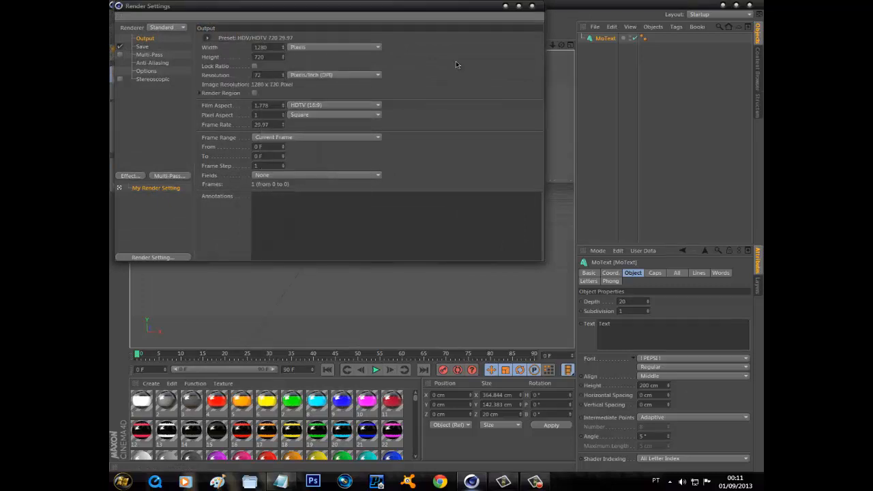
Configure the render to save as PNG with an alpha channel to a desktop file named Tutorial, and close the render settings
{"action": "left_click", "coordinate": [140, 48]}
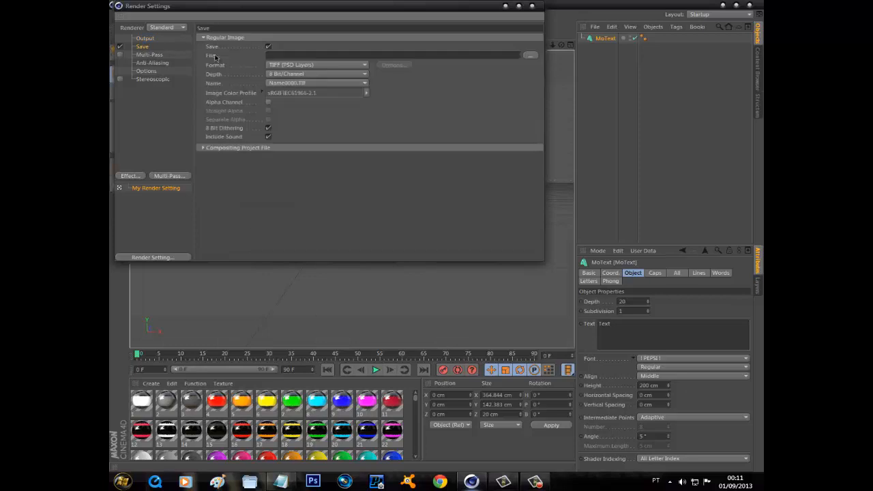
{"action": "left_click", "coordinate": [296, 65]}
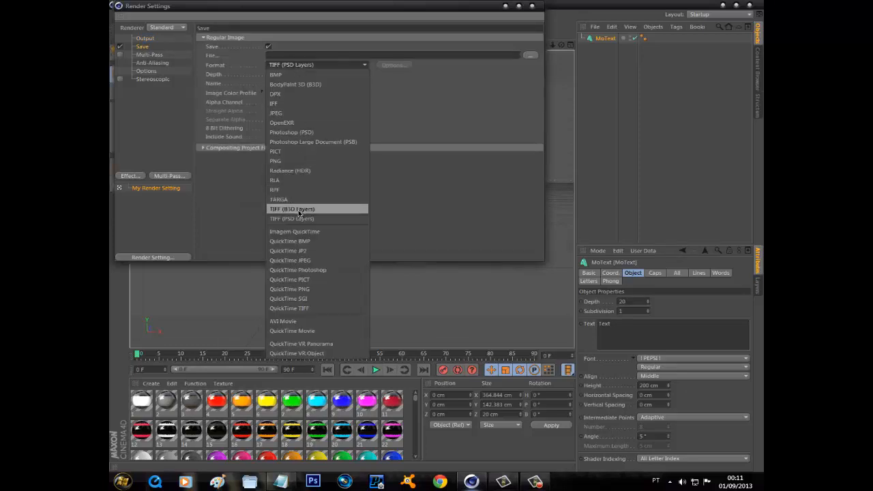
{"action": "left_click", "coordinate": [297, 161]}
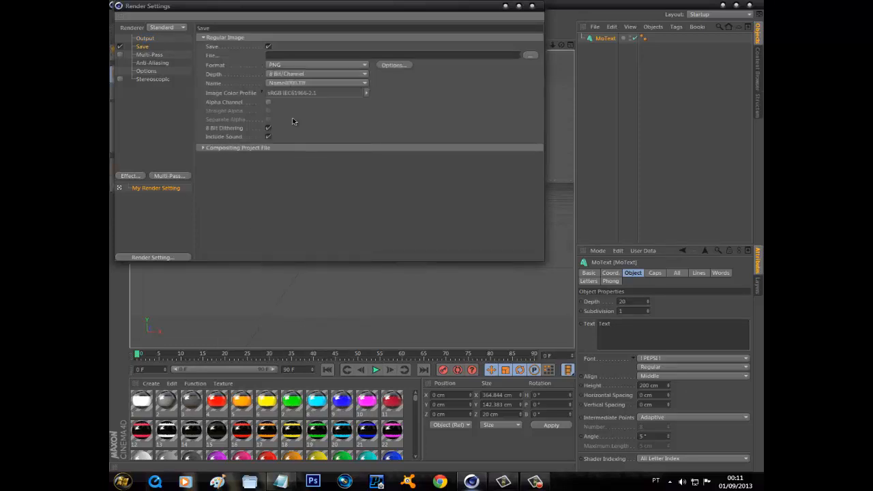
{"action": "left_click", "coordinate": [268, 102]}
{"action": "left_click", "coordinate": [529, 56]}
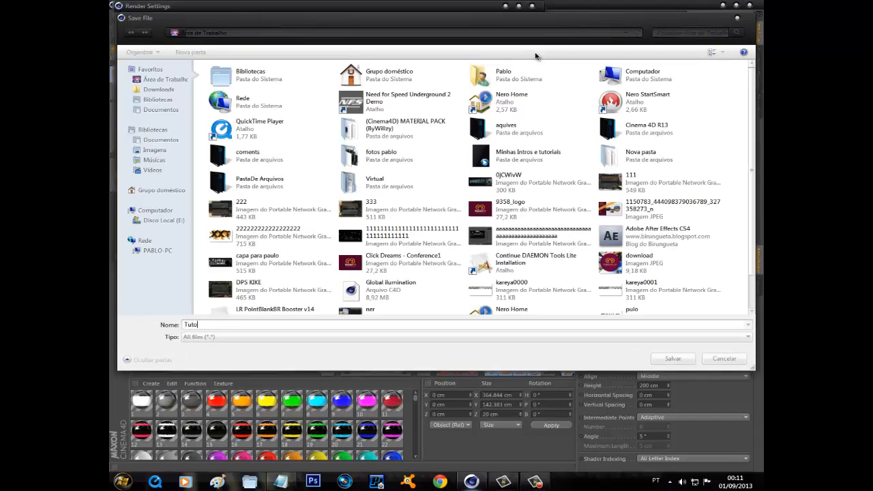
{"action": "type", "text": "Tutorial"}
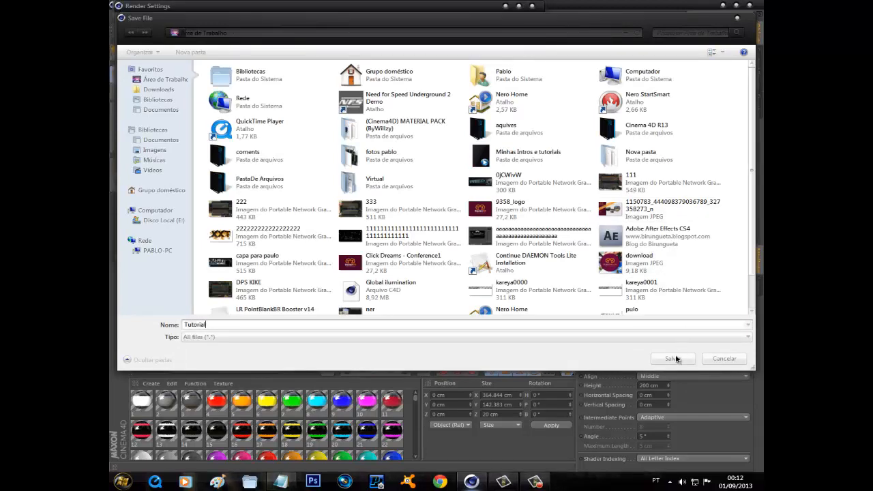
{"action": "left_click", "coordinate": [672, 358]}
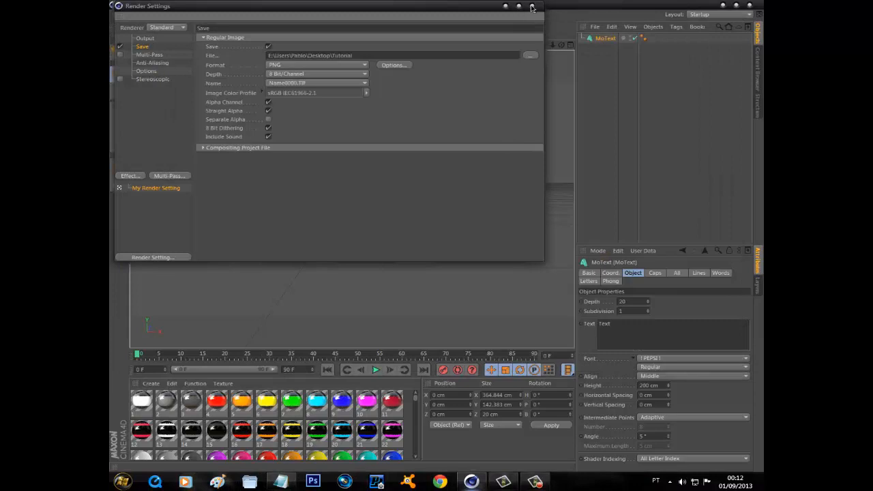
{"action": "left_click", "coordinate": [531, 6]}
Change the MoText wording to "Tutorial" and set its font to Charlie Brown M54
{"action": "left_click_drag", "start_coordinate": [630, 324], "coordinate": [572, 326]}
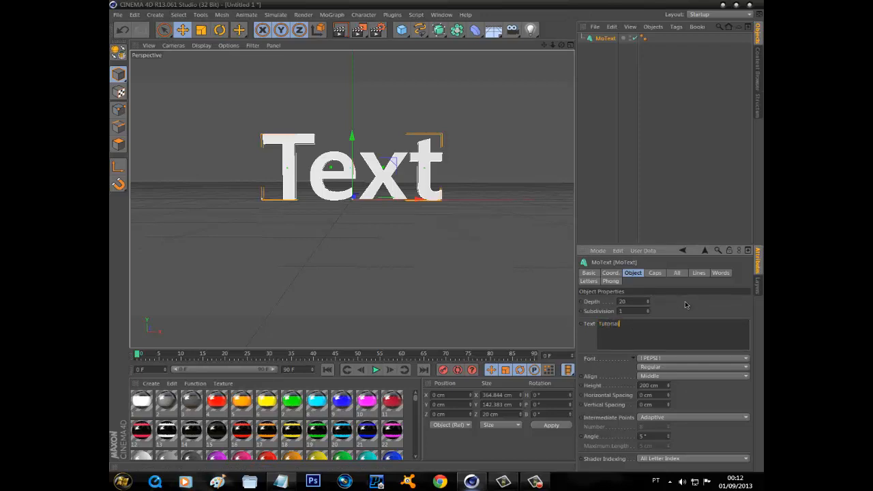
{"action": "left_click", "coordinate": [684, 361]}
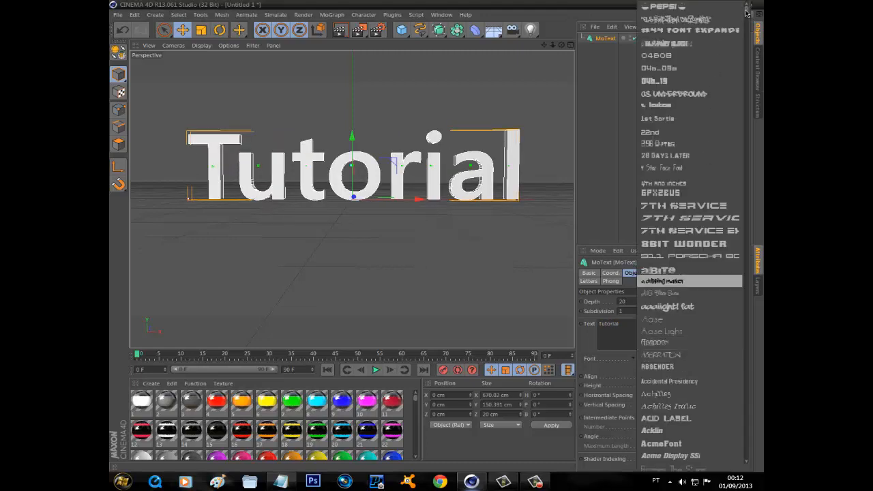
{"action": "scroll", "coordinate": [748, 26], "scroll_direction": "down", "scroll_amount": 10}
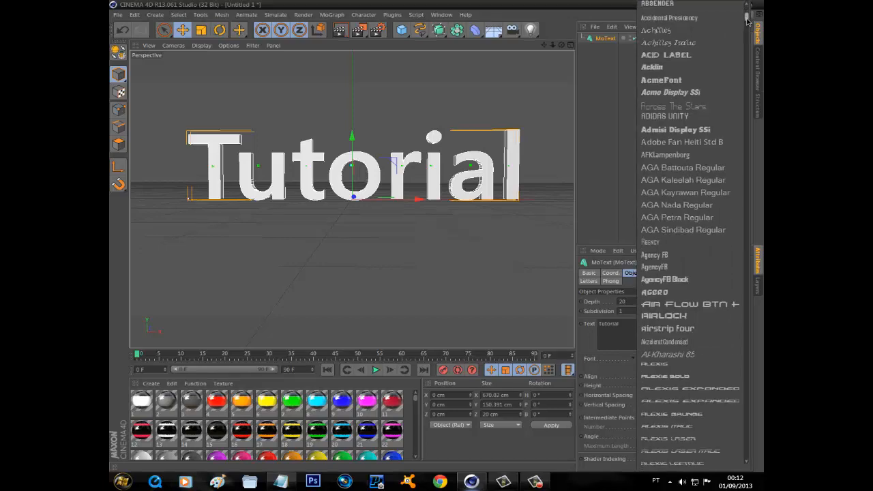
{"action": "left_click_drag", "start_coordinate": [747, 21], "coordinate": [747, 53]}
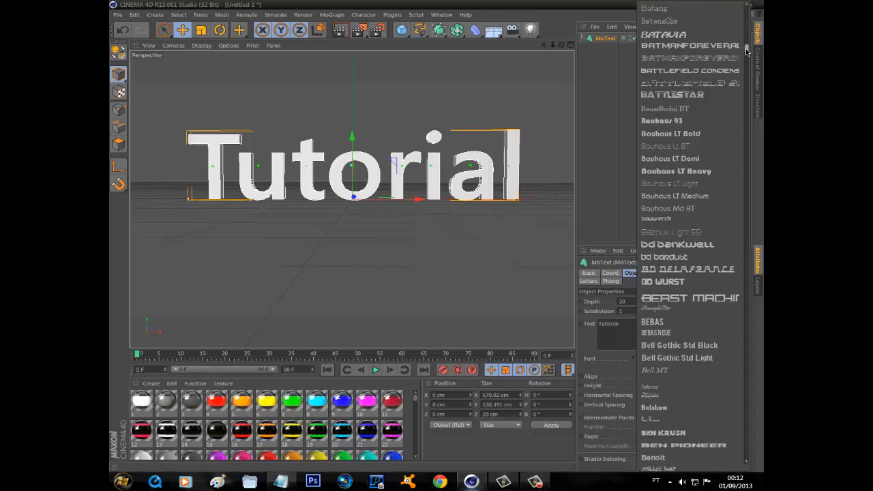
{"action": "scroll", "coordinate": [674, 207], "scroll_direction": "down", "scroll_amount": 6}
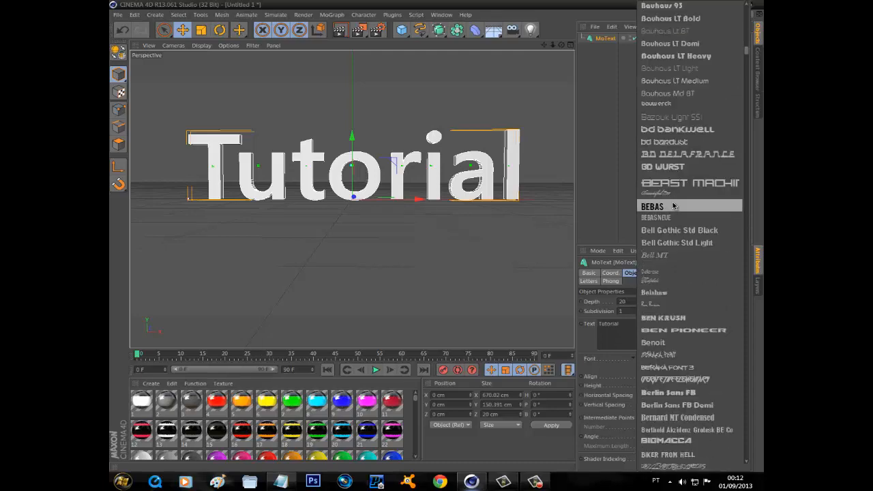
{"action": "scroll", "coordinate": [674, 206], "scroll_direction": "down", "scroll_amount": 5}
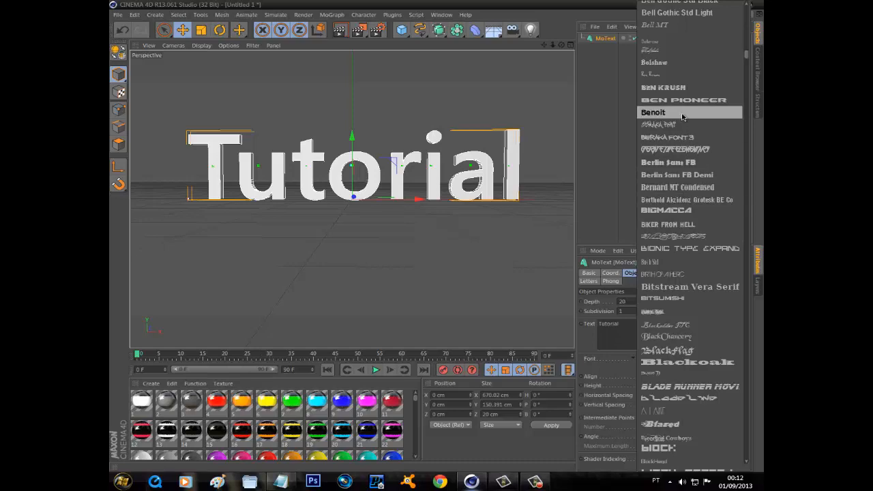
{"action": "scroll", "coordinate": [684, 122], "scroll_direction": "up", "scroll_amount": 3}
{"action": "scroll", "coordinate": [684, 121], "scroll_direction": "down", "scroll_amount": 10}
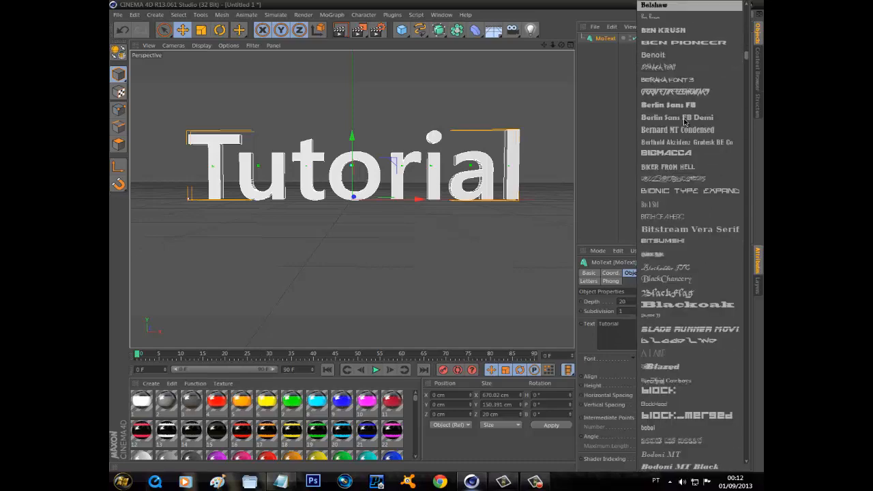
{"action": "scroll", "coordinate": [702, 396], "scroll_direction": "down", "scroll_amount": 12}
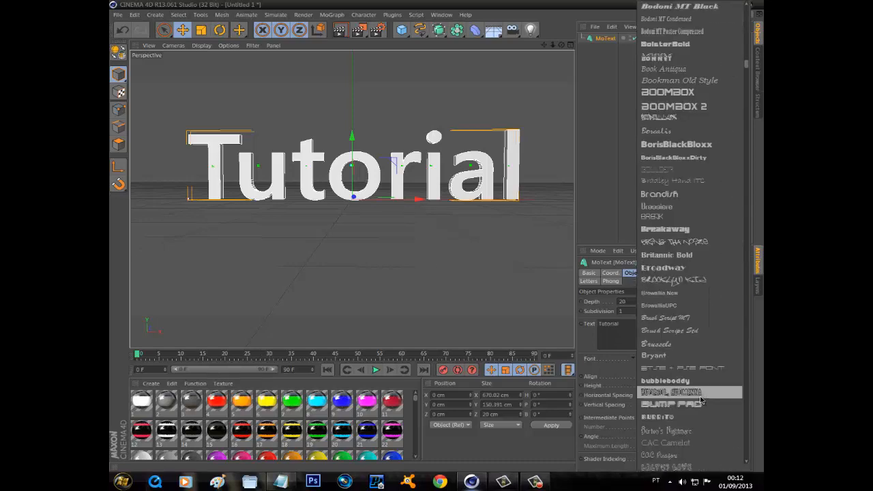
{"action": "scroll", "coordinate": [701, 400], "scroll_direction": "down", "scroll_amount": 11}
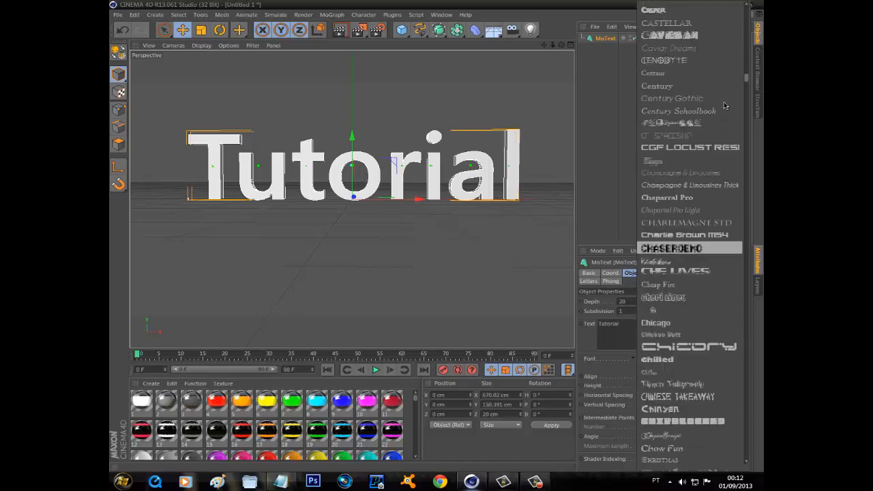
{"action": "left_click_drag", "start_coordinate": [747, 84], "coordinate": [746, 81]}
{"action": "left_click", "coordinate": [692, 43]}
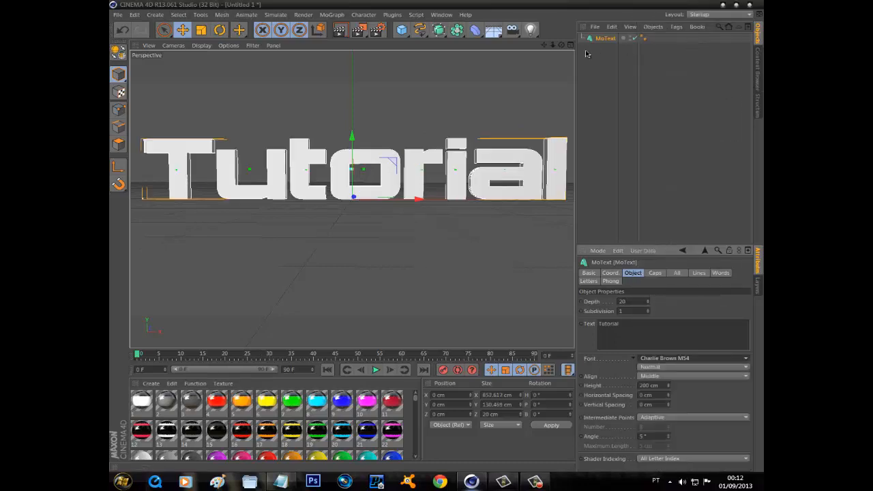
Set the Tutorial text's depth to 60
{"action": "left_click_drag", "start_coordinate": [549, 48], "coordinate": [595, 263]}
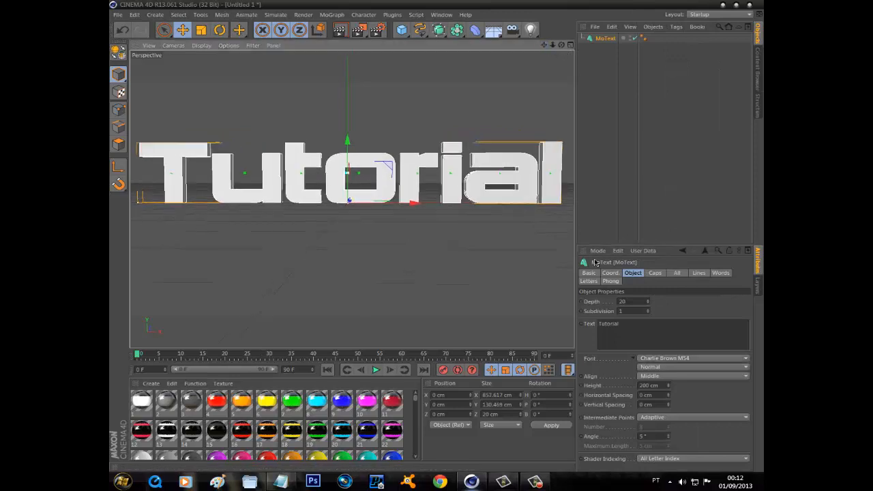
{"action": "left_click", "coordinate": [630, 301]}
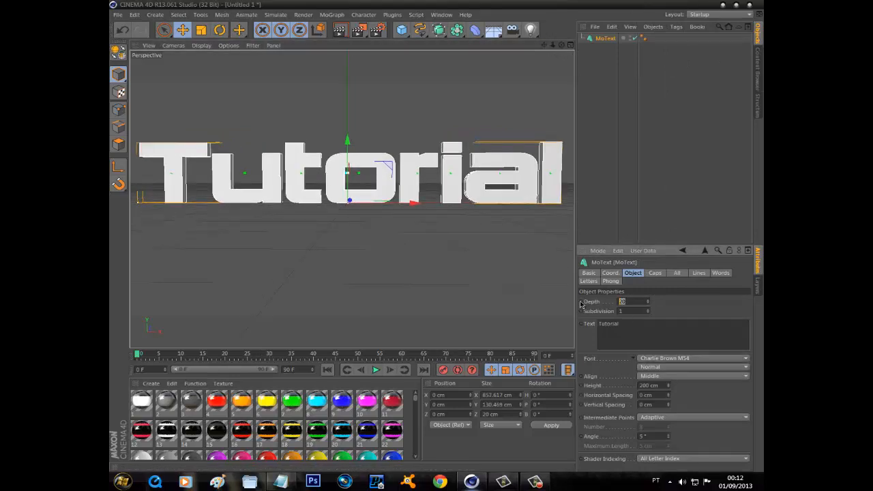
{"action": "key", "text": "Return"}
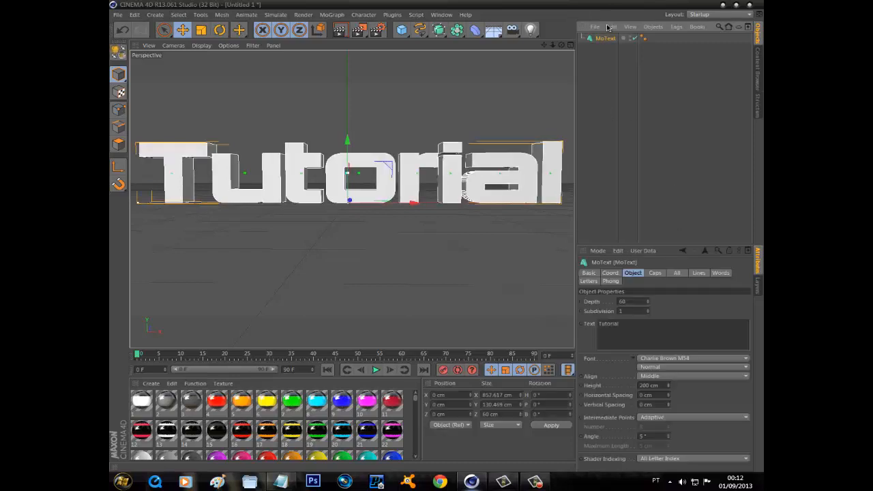
Duplicate the MoText object and set the copy's depth to 30
{"action": "key", "text": "ctrl+c"}
{"action": "key", "text": "ctrl+v"}
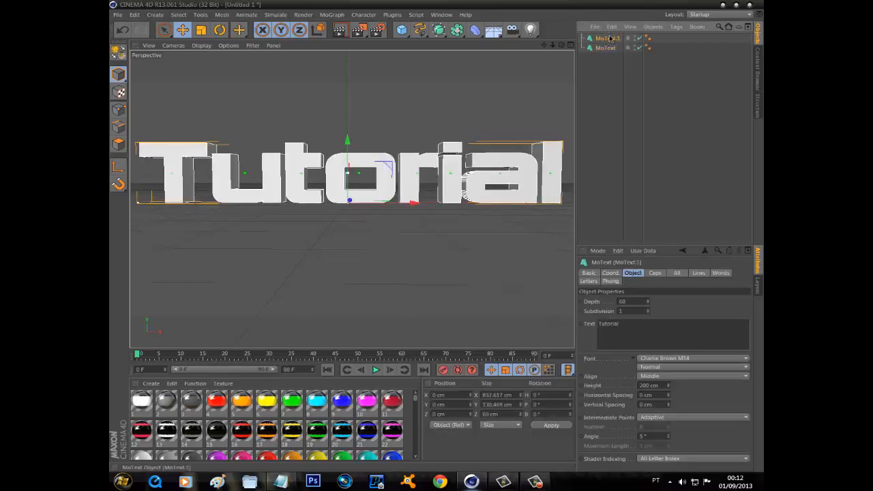
{"action": "double_click", "coordinate": [622, 301]}
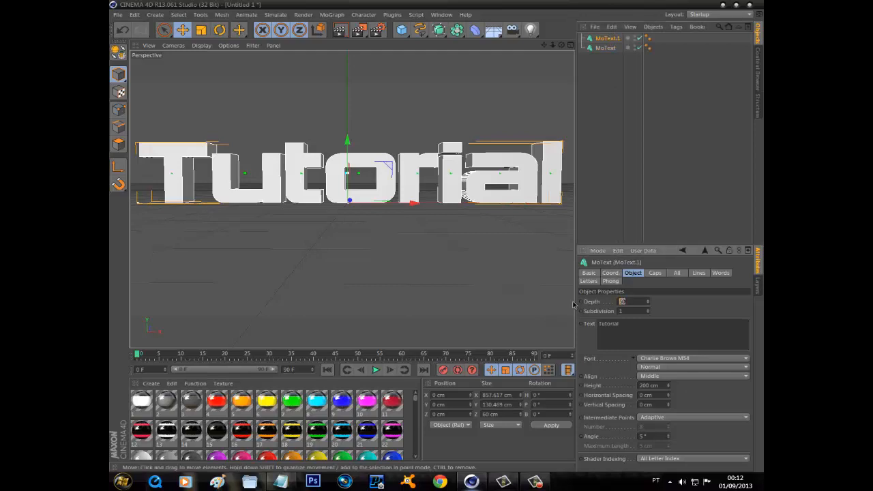
{"action": "type", "text": "30"}
{"action": "key", "text": "Return"}
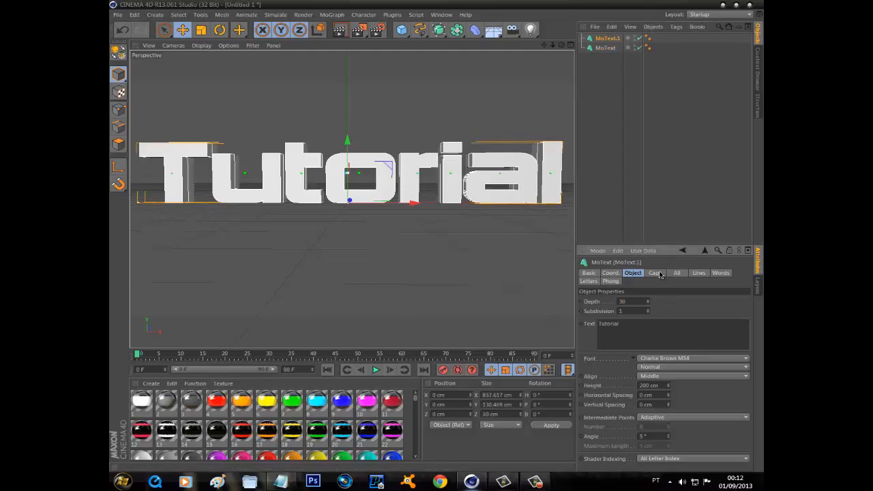
Set the copied text's start cap to Fillet with a radius of 2 cm
{"action": "left_click", "coordinate": [654, 272]}
{"action": "left_click", "coordinate": [666, 302]}
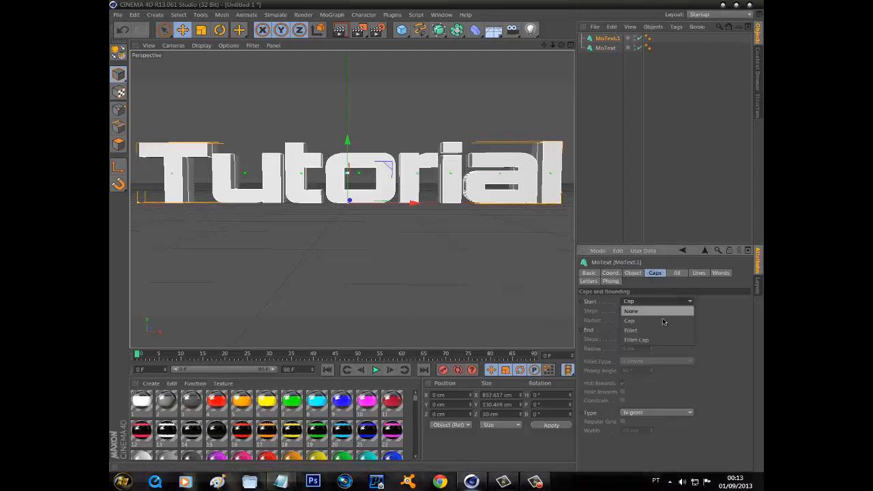
{"action": "left_click", "coordinate": [658, 330]}
{"action": "left_click", "coordinate": [652, 323]}
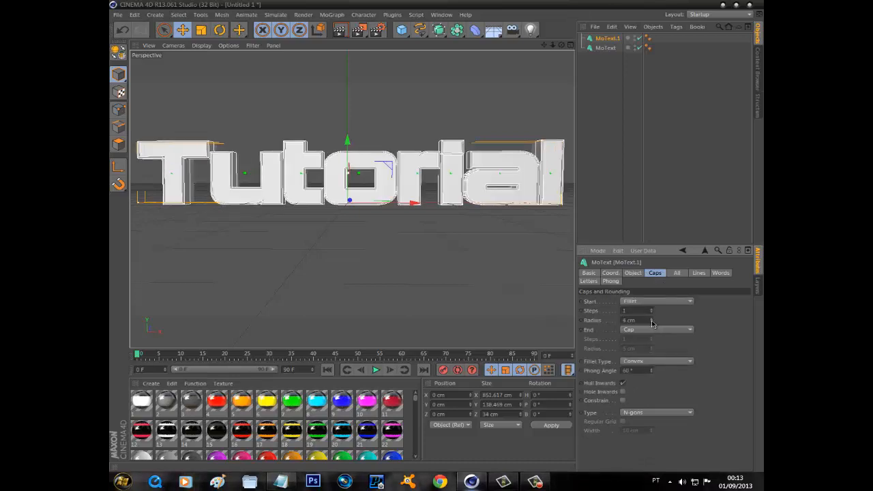
{"action": "left_click", "coordinate": [652, 322]}
{"action": "left_click", "coordinate": [652, 323]}
Set the copied text's end cap to Fillet with a radius of 2 cm
{"action": "left_click", "coordinate": [653, 330]}
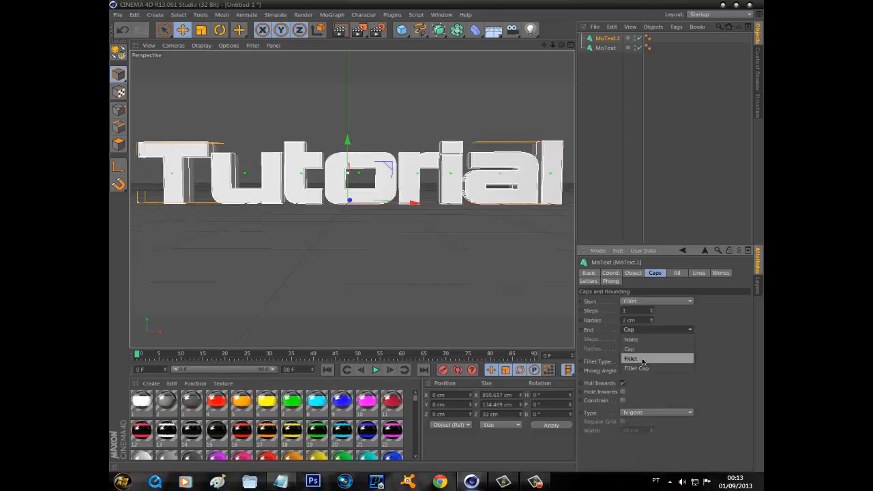
{"action": "left_click", "coordinate": [634, 358]}
{"action": "left_click", "coordinate": [652, 349]}
{"action": "left_click", "coordinate": [652, 350]}
{"action": "left_click", "coordinate": [652, 350]}
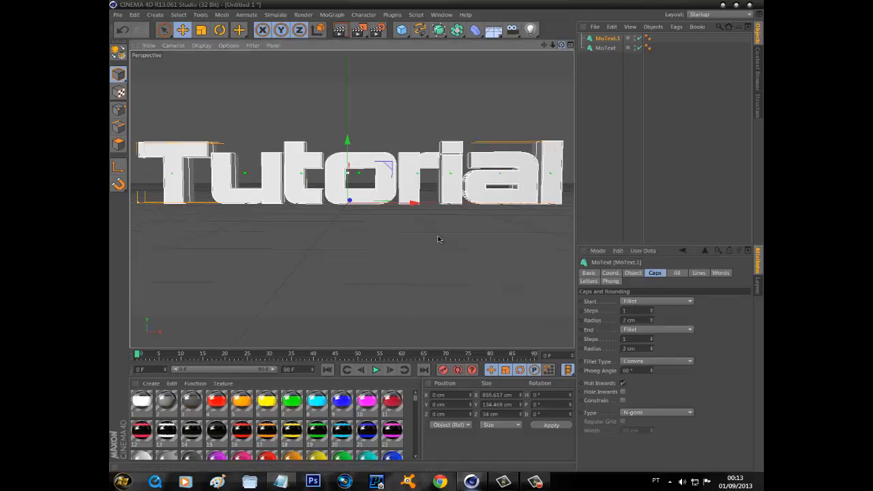
{"action": "mouse_move", "coordinate": [439, 239]}
{"action": "left_mouse_down", "text": "alt"}
{"action": "mouse_move", "coordinate": [447, 239]}
{"action": "mouse_move", "coordinate": [422, 240]}
{"action": "mouse_move", "coordinate": [437, 239]}
{"action": "left_mouse_up", "text": "alt"}
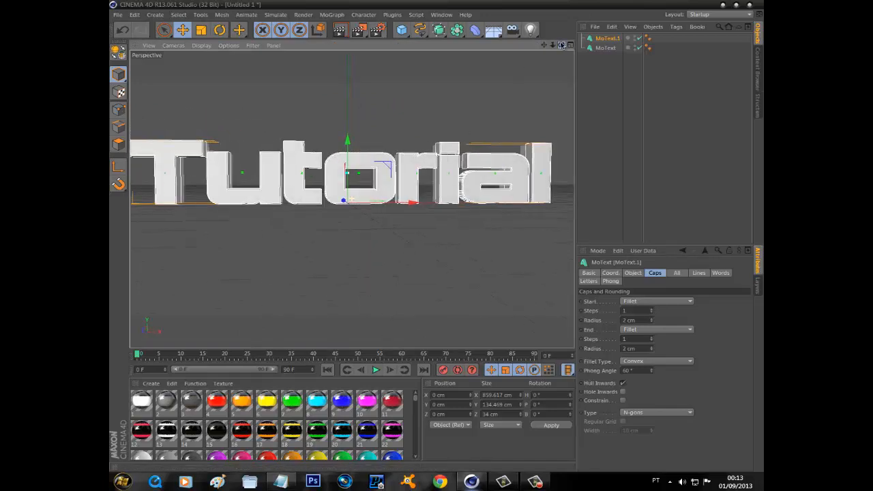
Set the copied MoText object's depth to 60
{"action": "left_click", "coordinate": [633, 273]}
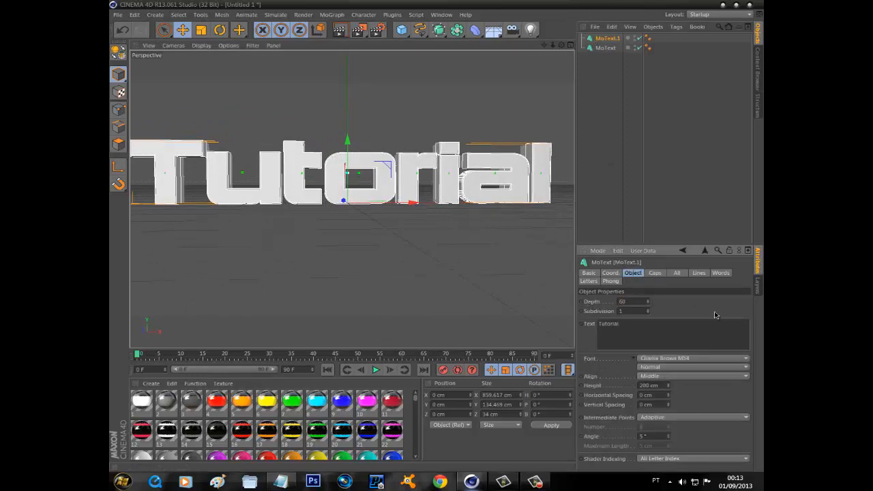
{"action": "left_click_drag", "start_coordinate": [435, 239], "coordinate": [438, 239], "text": "alt"}
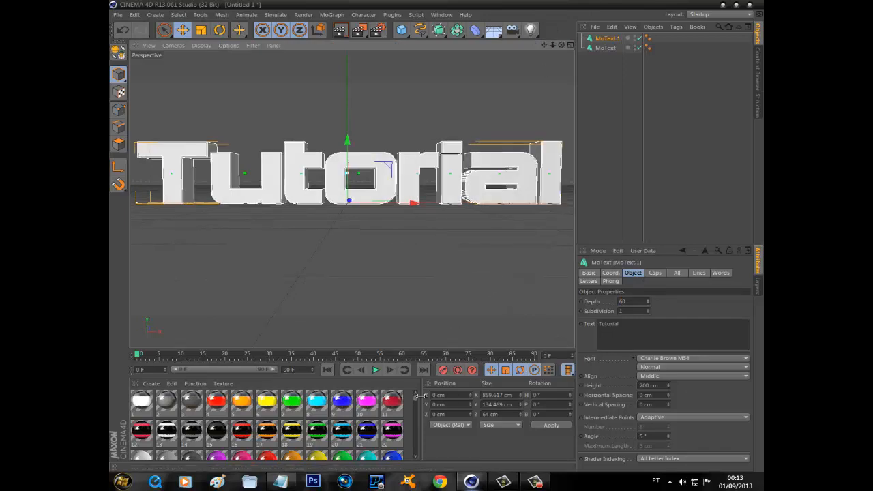
Apply the Orange Shiny material to the copied text and a glossy black material to the original text
{"action": "scroll", "coordinate": [420, 405], "scroll_direction": "down", "scroll_amount": 2}
{"action": "left_click_drag", "start_coordinate": [420, 405], "coordinate": [416, 444]}
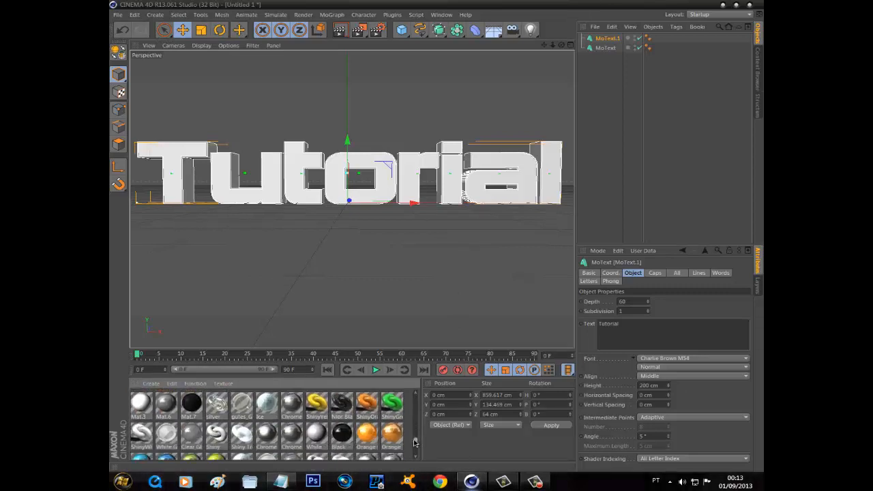
{"action": "left_click_drag", "start_coordinate": [641, 6], "coordinate": [611, 38]}
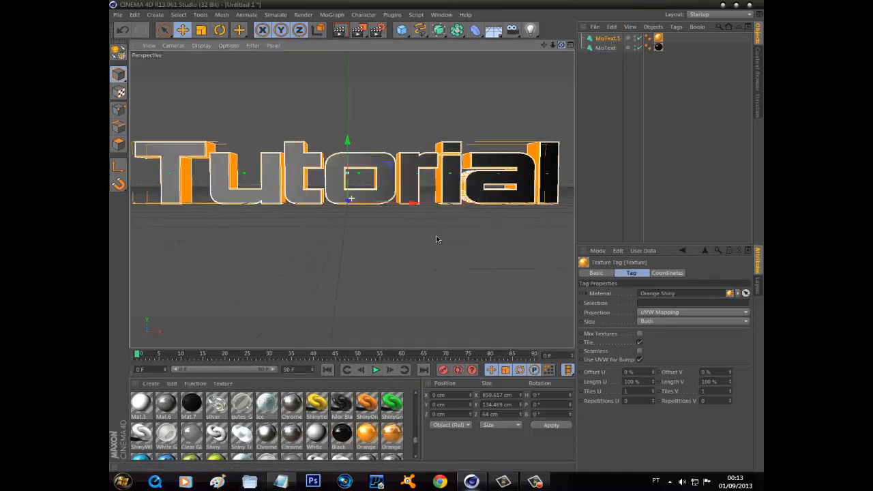
{"action": "left_click", "coordinate": [658, 126]}
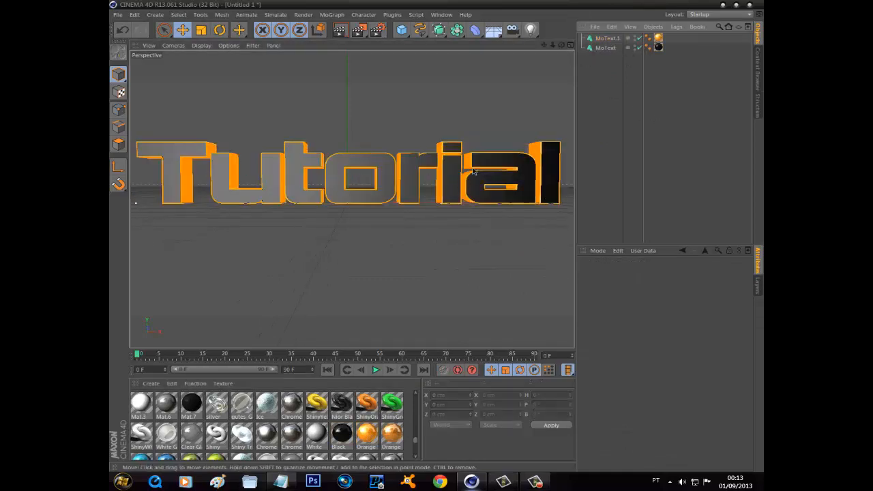
Add a Random effector to the original MoText object
{"action": "left_click", "coordinate": [605, 47]}
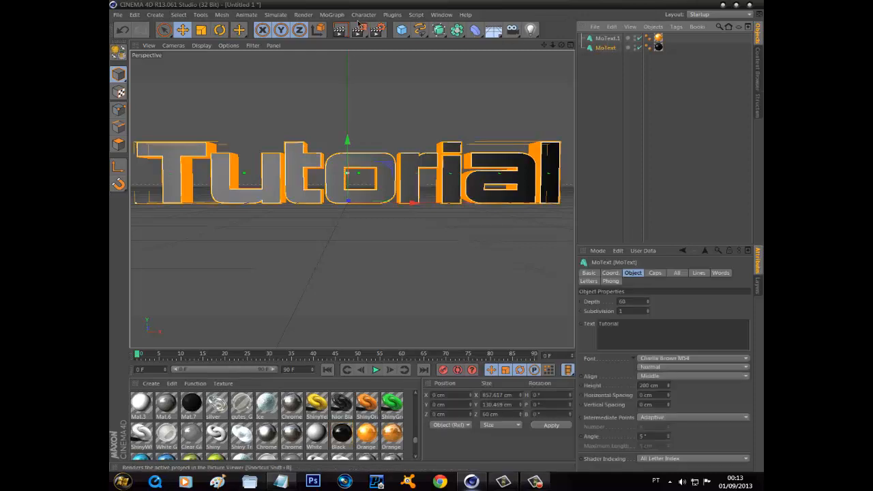
{"action": "left_click", "coordinate": [330, 15]}
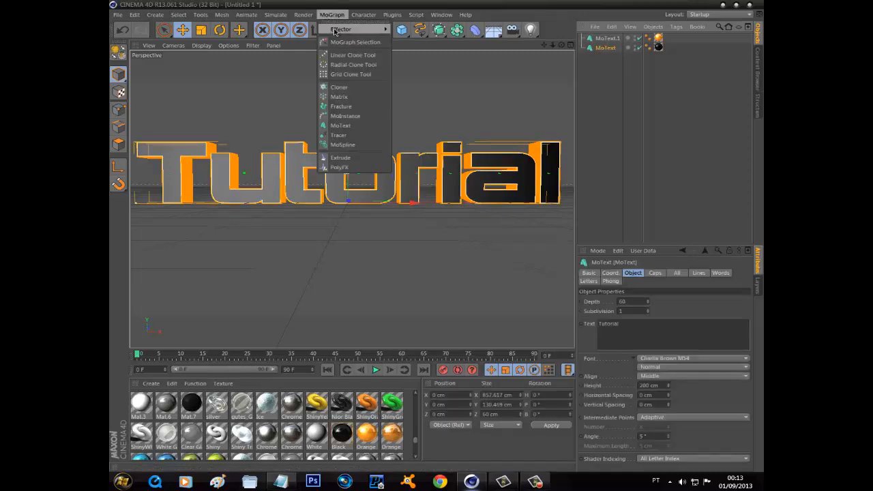
{"action": "mouse_move", "coordinate": [341, 28]}
{"action": "left_click", "coordinate": [413, 94]}
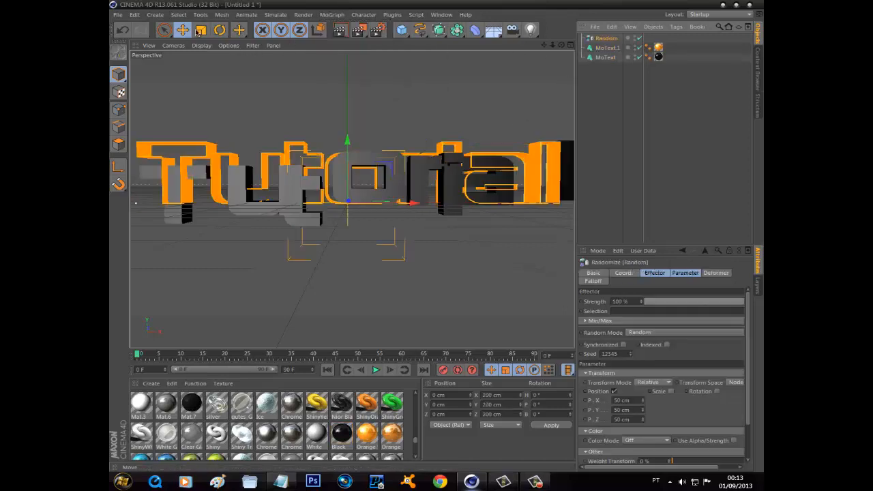
Create a Null object and nest it together with the Random effector under the original MoText object
{"action": "left_click", "coordinate": [155, 14]}
{"action": "mouse_move", "coordinate": [167, 30]}
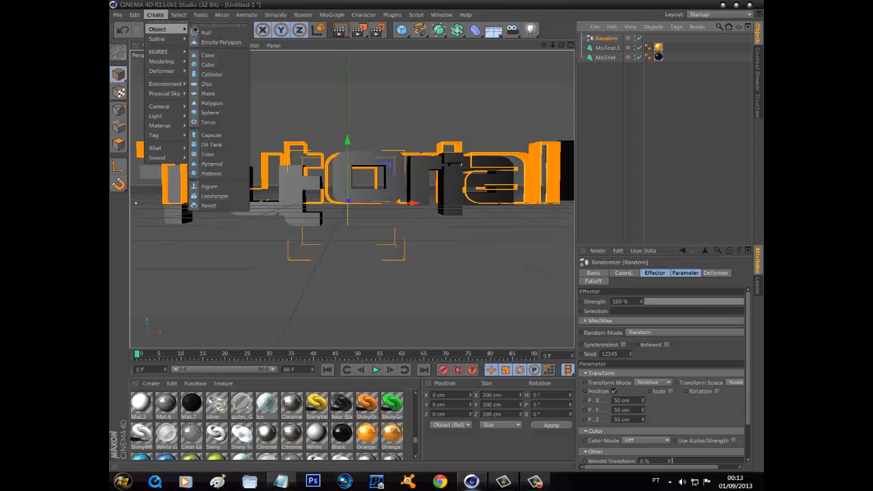
{"action": "left_click", "coordinate": [208, 30]}
{"action": "left_click", "coordinate": [637, 105]}
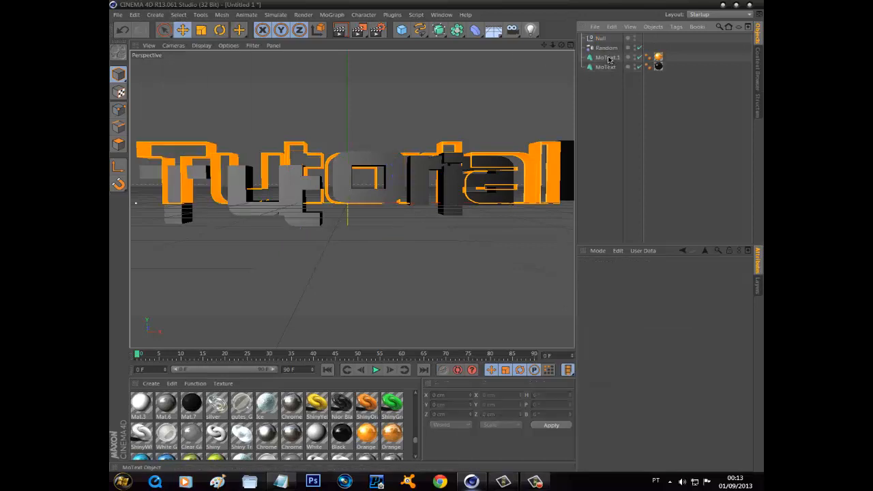
{"action": "left_click", "coordinate": [600, 39]}
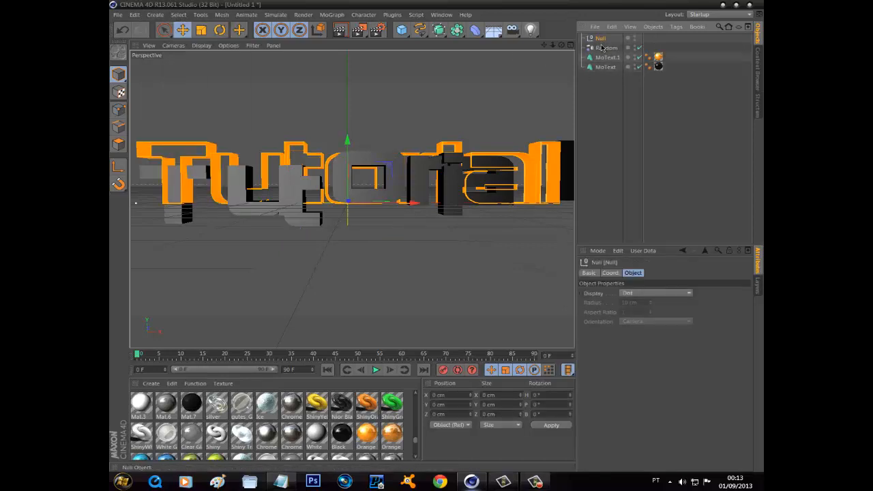
{"action": "mouse_move", "coordinate": [604, 48]}
{"action": "left_mouse_down"}
{"action": "mouse_move", "coordinate": [609, 70]}
{"action": "mouse_move", "coordinate": [602, 62]}
{"action": "left_mouse_up"}
{"action": "left_click", "coordinate": [606, 67]}
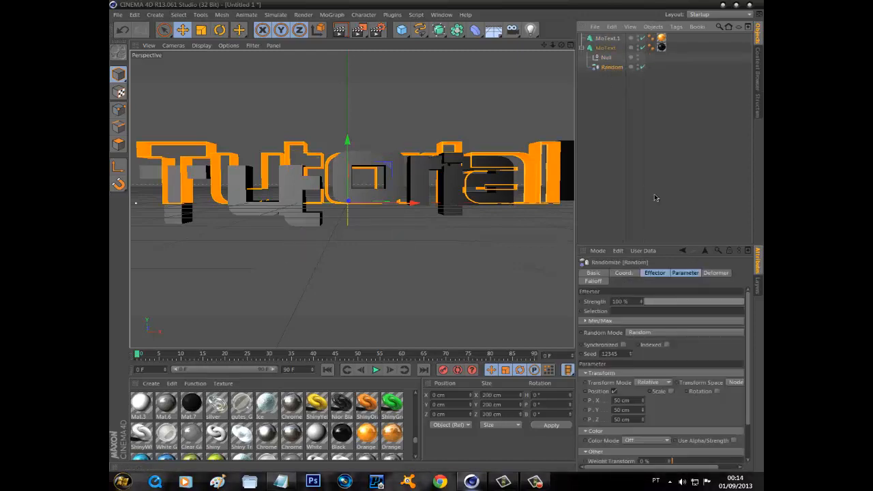
Set the Random effector's deformation mode to Point
{"action": "left_click", "coordinate": [713, 272]}
{"action": "left_click", "coordinate": [674, 302]}
{"action": "left_click", "coordinate": [655, 329]}
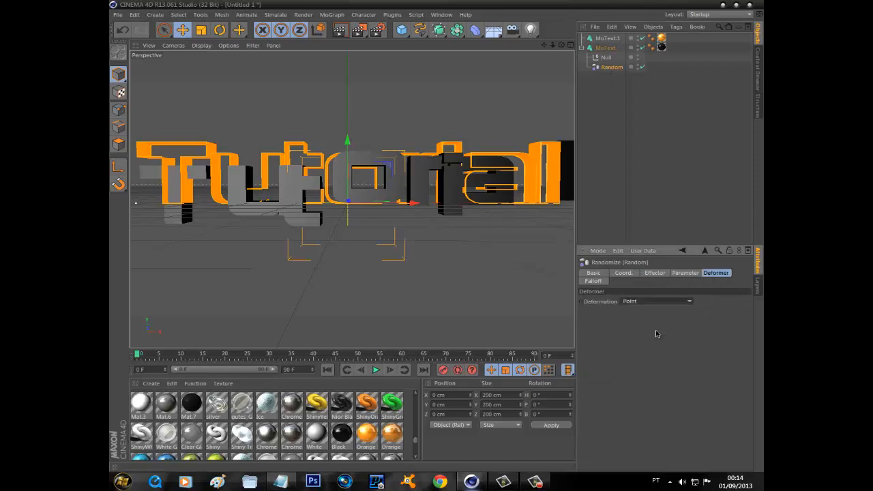
Reduce the Random effector's strength to 3% for a subtle broken look on the letters
{"action": "left_click", "coordinate": [628, 273]}
{"action": "left_click", "coordinate": [659, 273]}
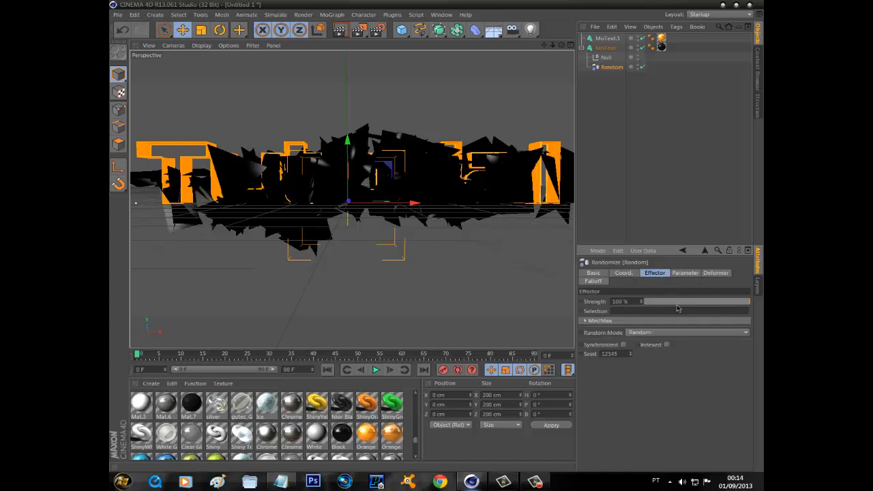
{"action": "left_click_drag", "start_coordinate": [678, 306], "coordinate": [652, 308]}
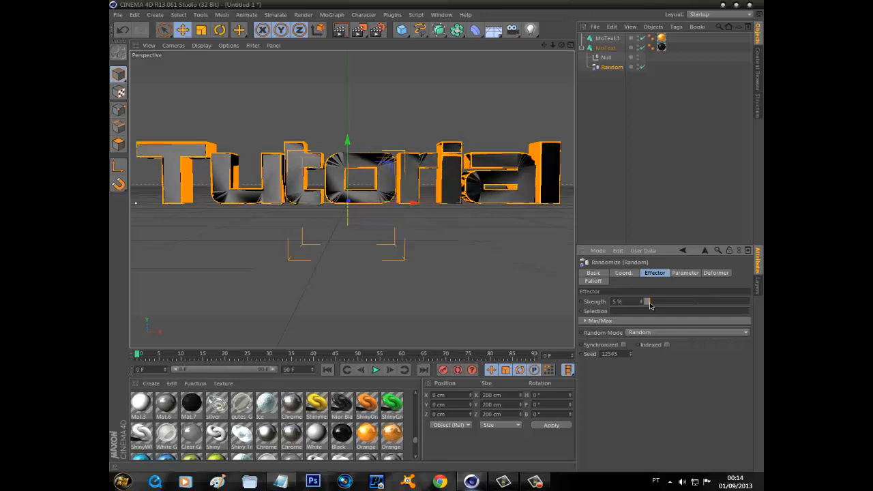
{"action": "left_click_drag", "start_coordinate": [650, 307], "coordinate": [649, 307]}
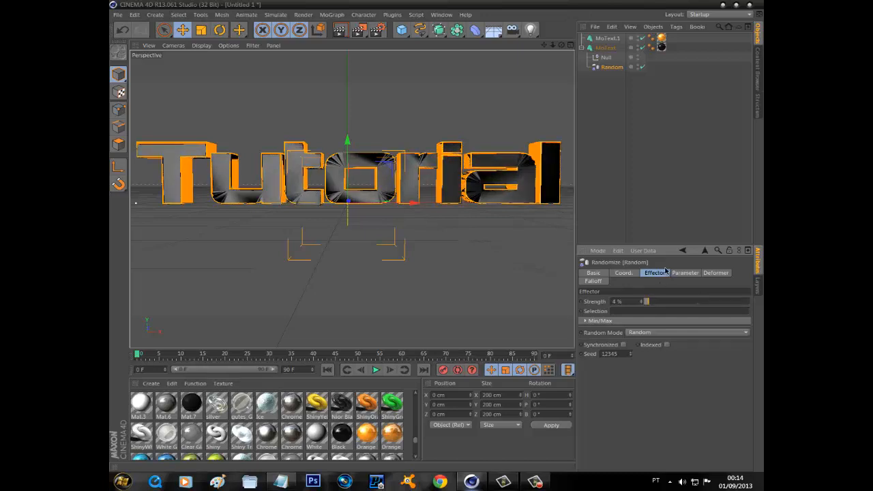
{"action": "left_click_drag", "start_coordinate": [647, 303], "coordinate": [648, 303]}
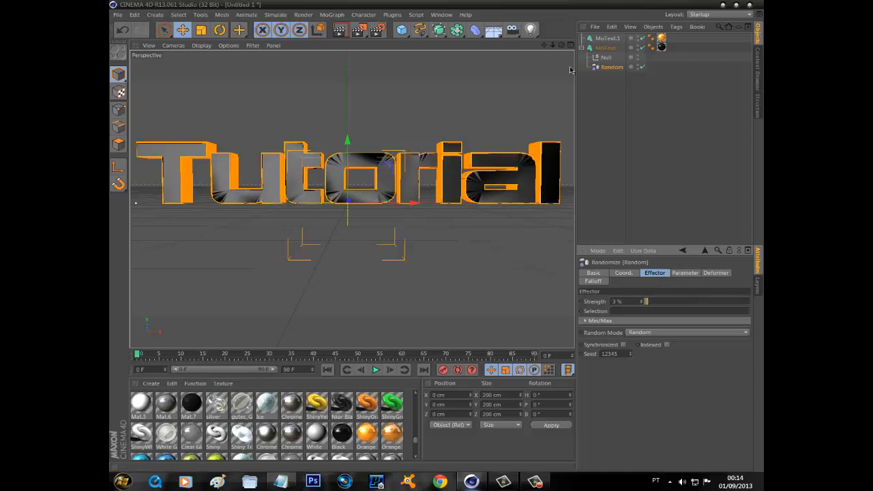
{"action": "left_click_drag", "start_coordinate": [438, 238], "coordinate": [437, 240], "text": "alt"}
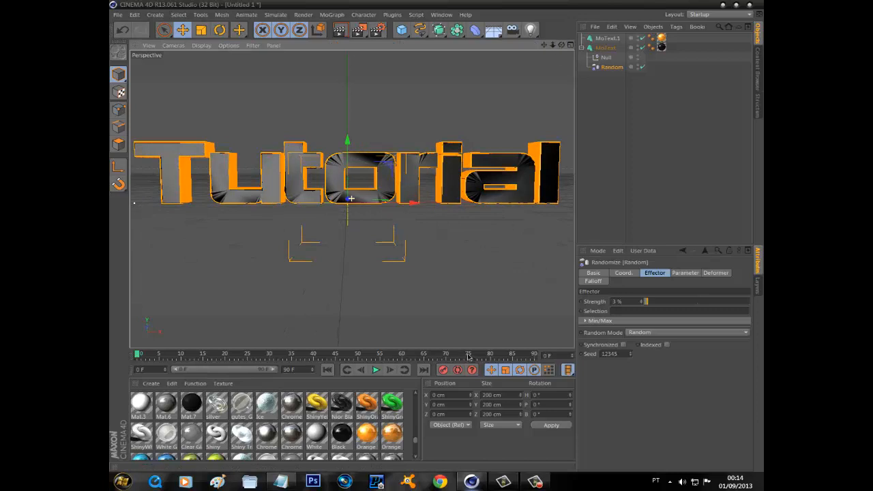
Switch to Notepad and add a new note line below the existing text starting "-Dps de ter feito isso voce ajusta do"
{"action": "left_click", "coordinate": [294, 484]}
{"action": "key", "text": "Return"}
{"action": "key", "text": "Return"}
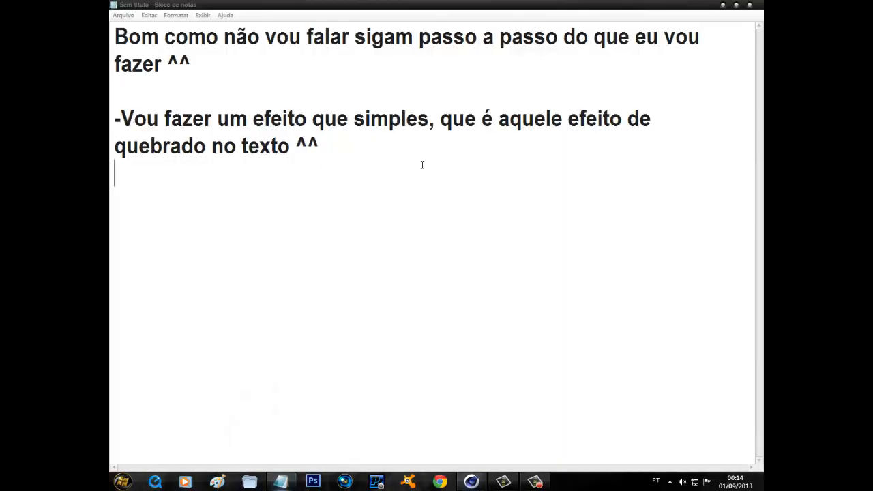
{"action": "type", "text": "-Dps d"}
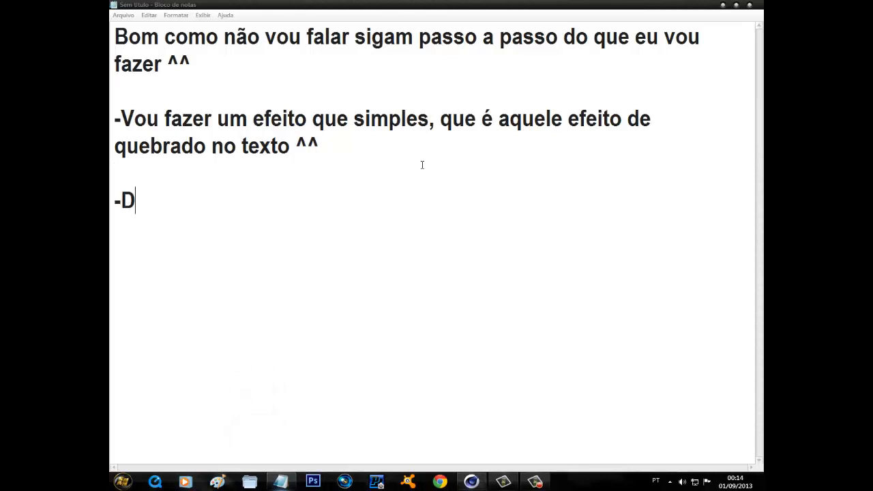
{"action": "type", "text": "te"}
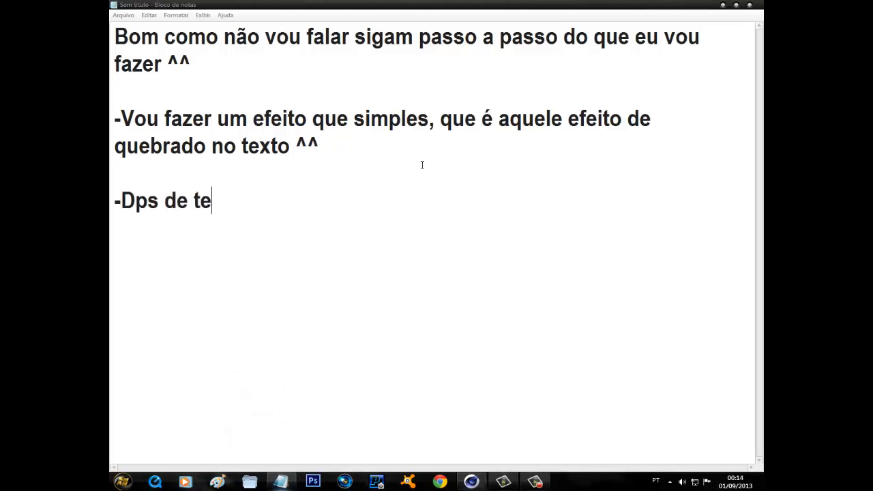
{"action": "type", "text": "r feito "}
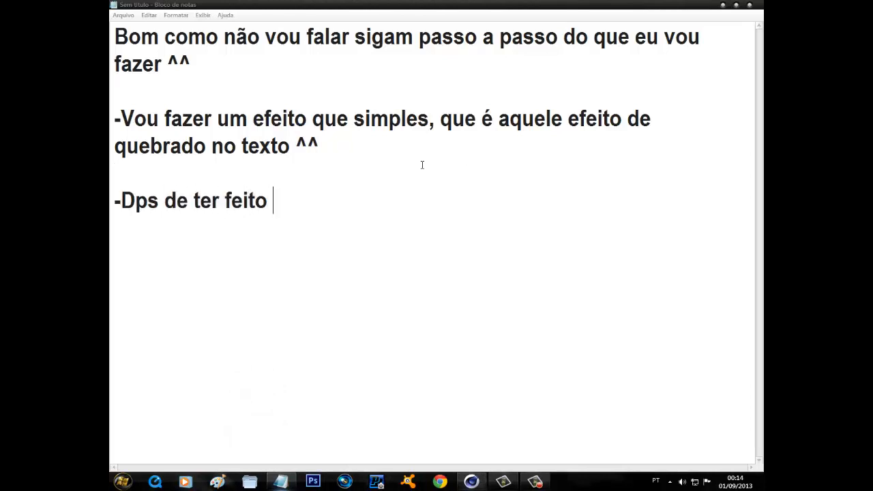
{"action": "type", "text": "isso voce "}
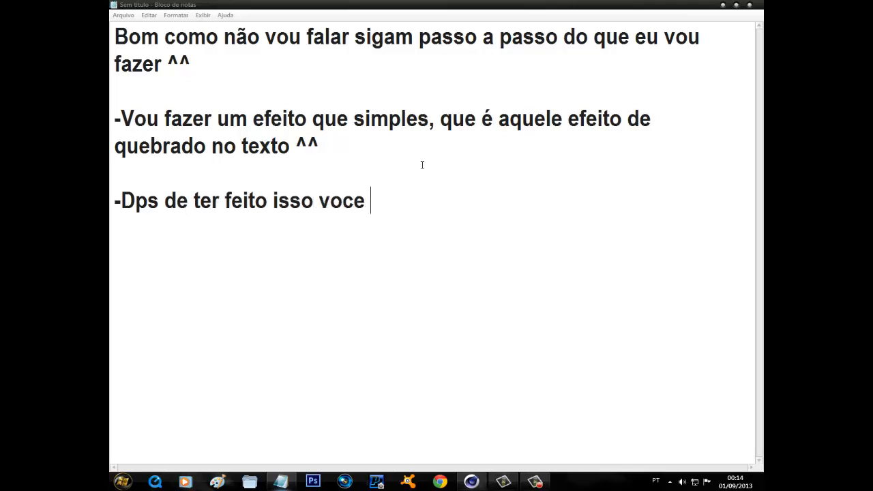
{"action": "type", "text": "ajusta"}
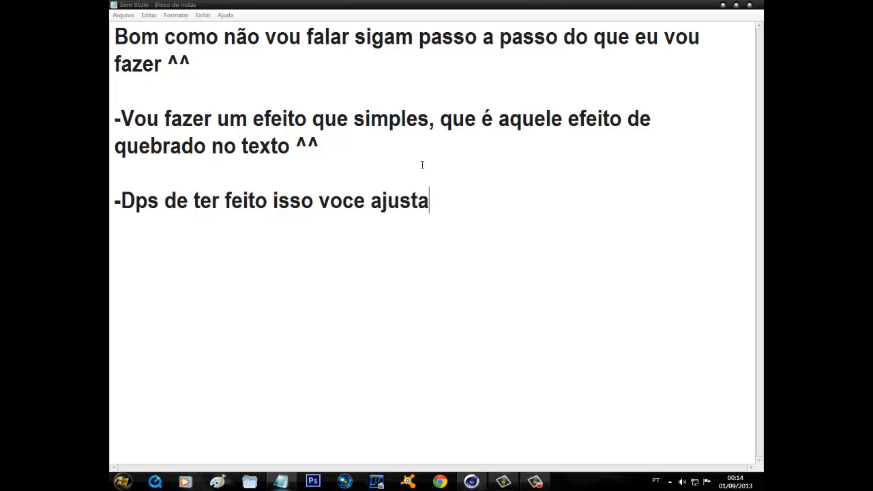
{"action": "type", "text": " do"}
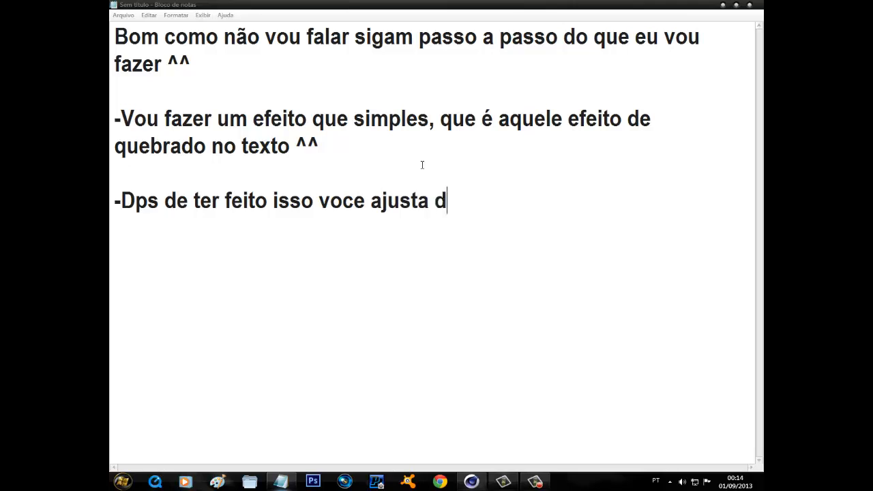